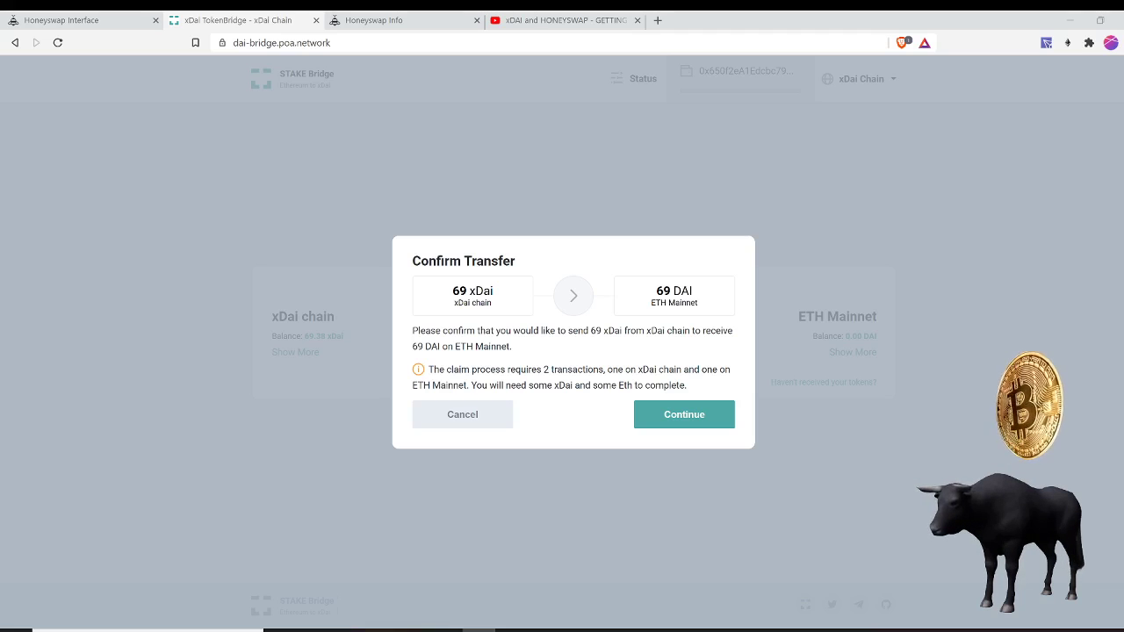
# - Glance at the tutorial video, then review the xDai network settings in MetaMask
pyautogui.hotkey('ctrl', '4')
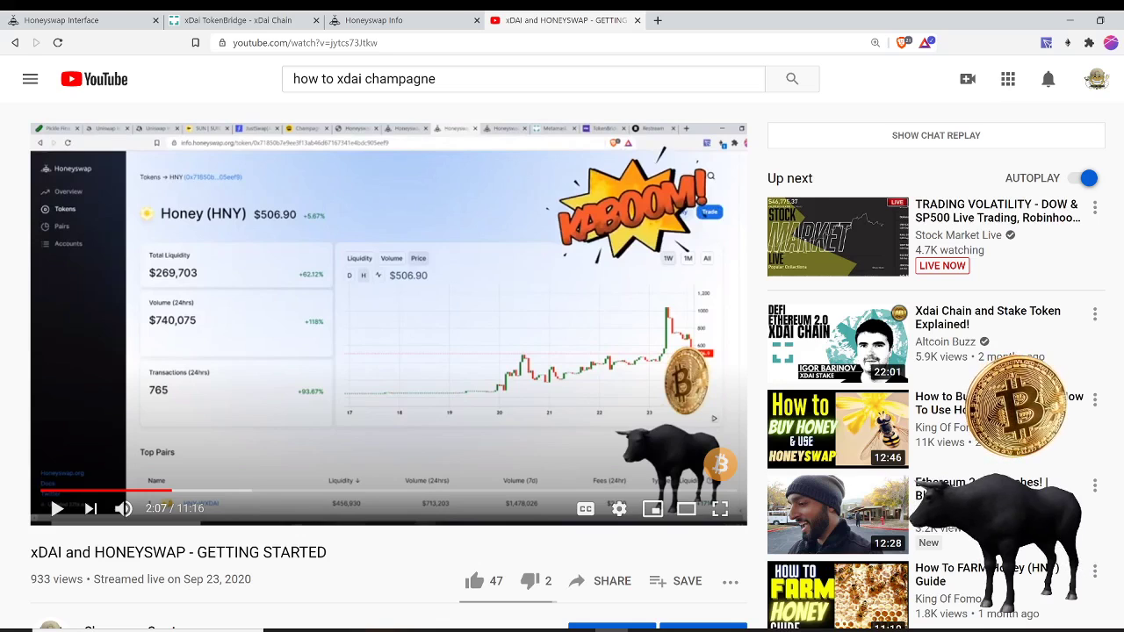
pyautogui.hotkey('ctrl', '2')
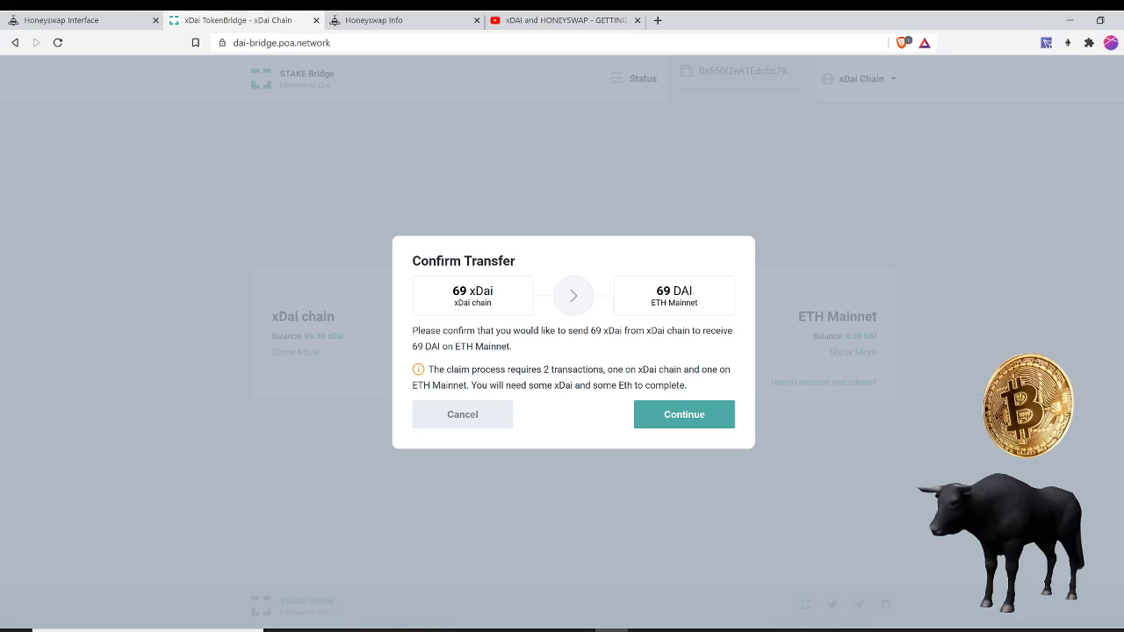
pyautogui.click(1068, 47)
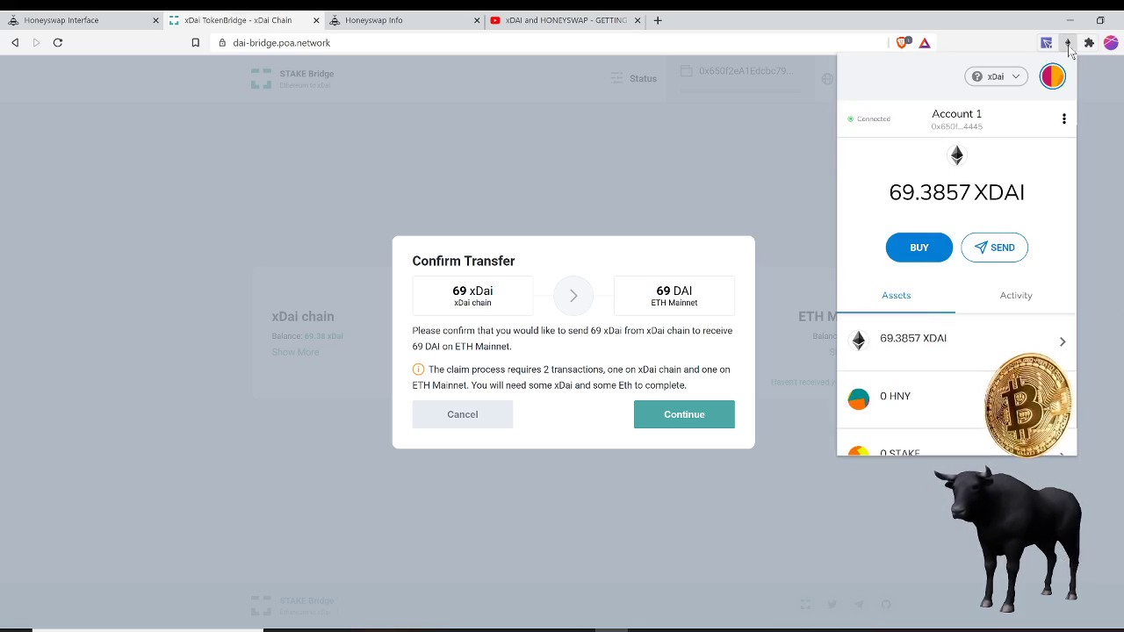
pyautogui.click(1017, 83)
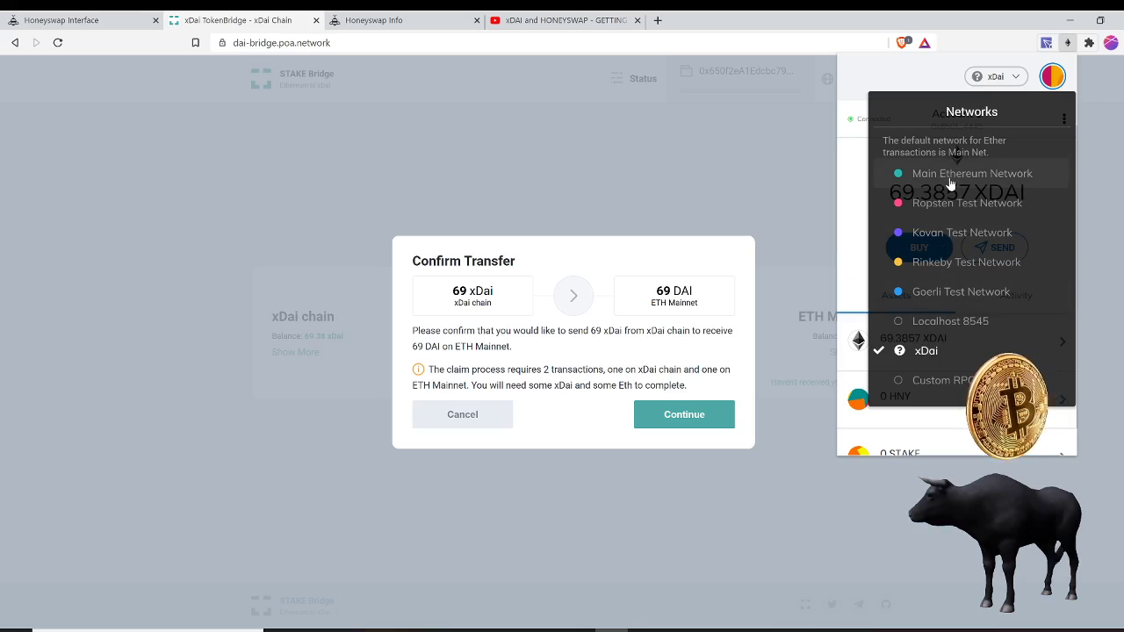
pyautogui.click(929, 391)
pyautogui.click(850, 171)
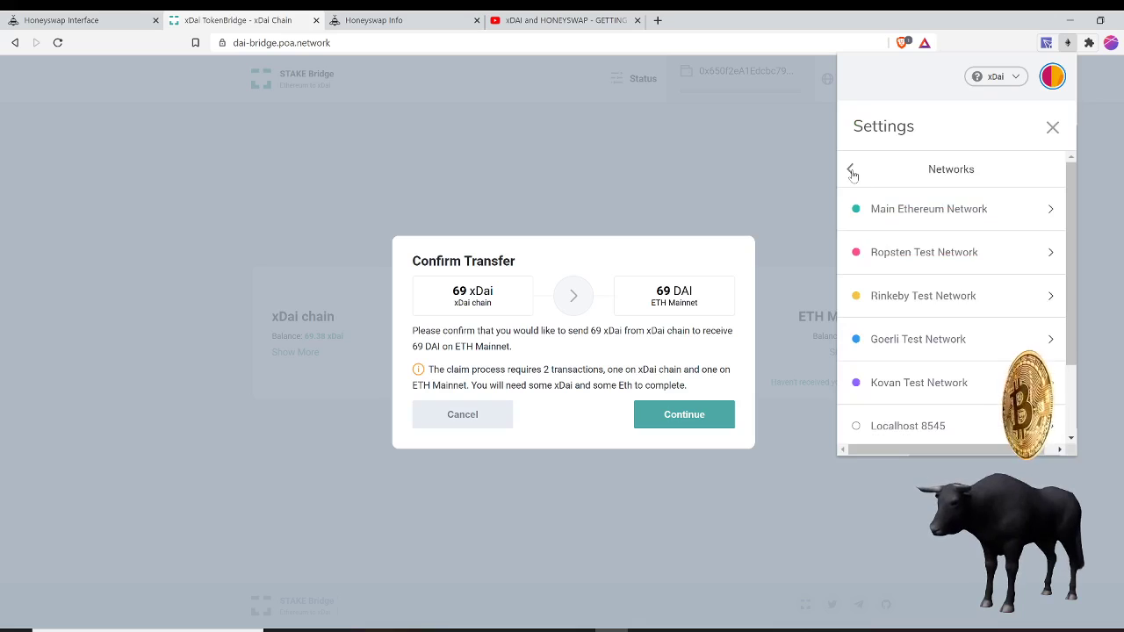
pyautogui.scroll(-2, 920, 385)
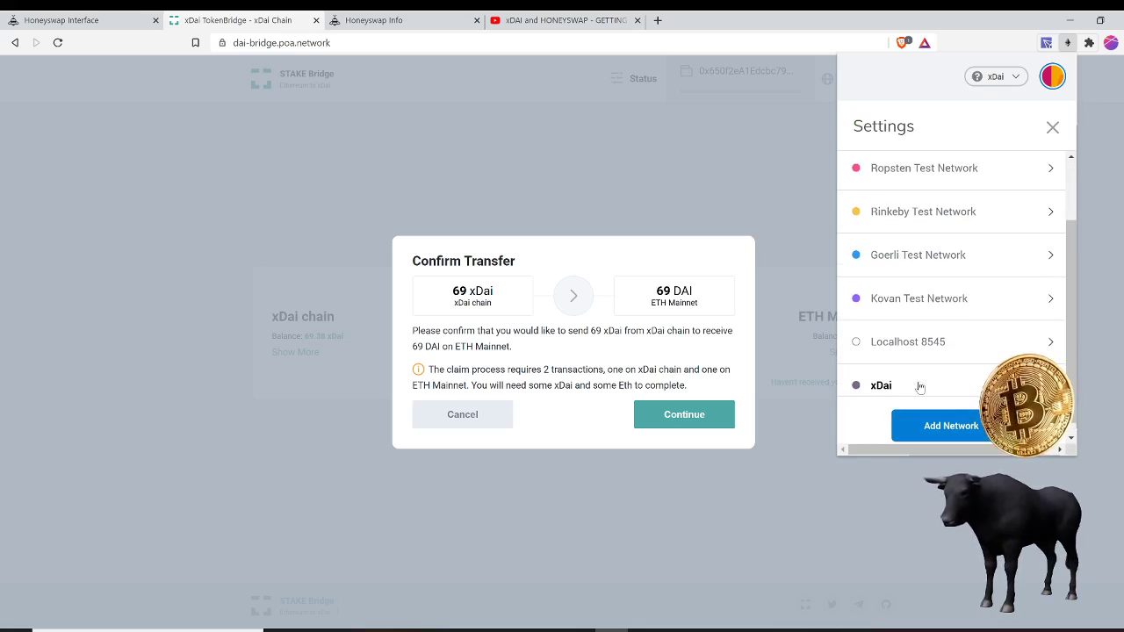
pyautogui.click(920, 387)
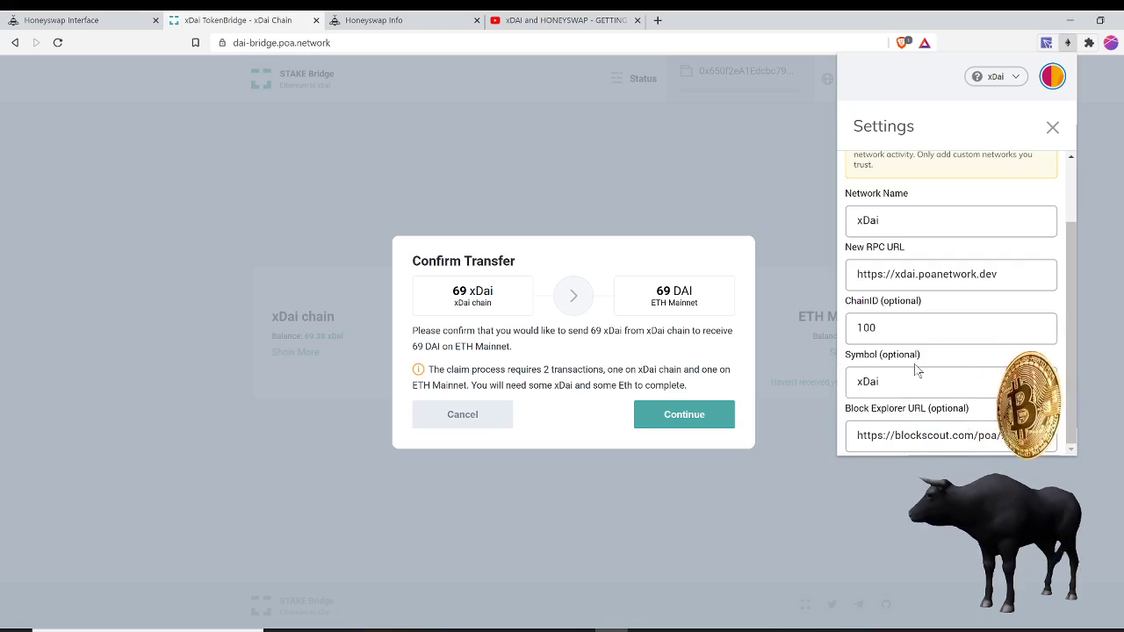
pyautogui.click(1051, 129)
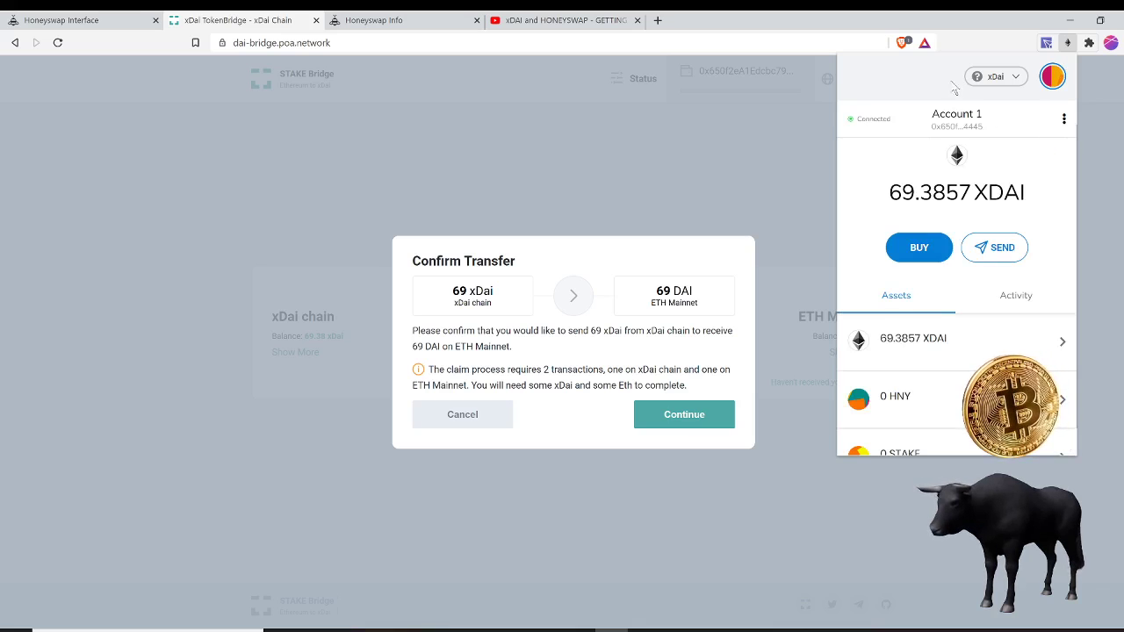
pyautogui.click(761, 187)
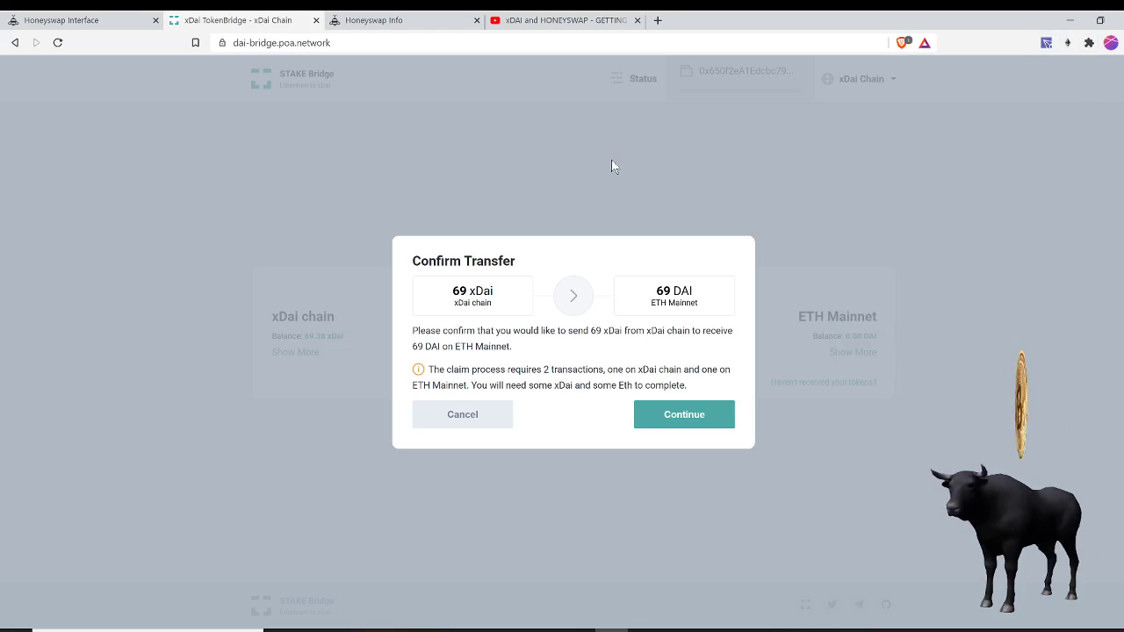
# - Reload the bridge, check the wallet account, and request a 69 xDai transfer to ETH Mainnet
pyautogui.click(60, 46)
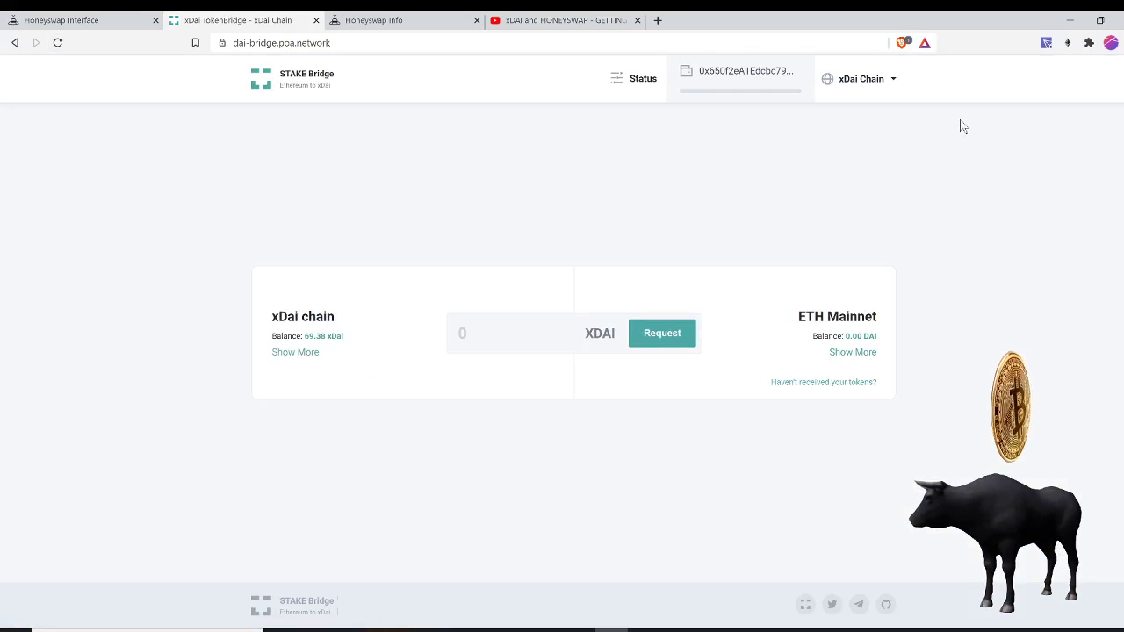
pyautogui.click(1069, 43)
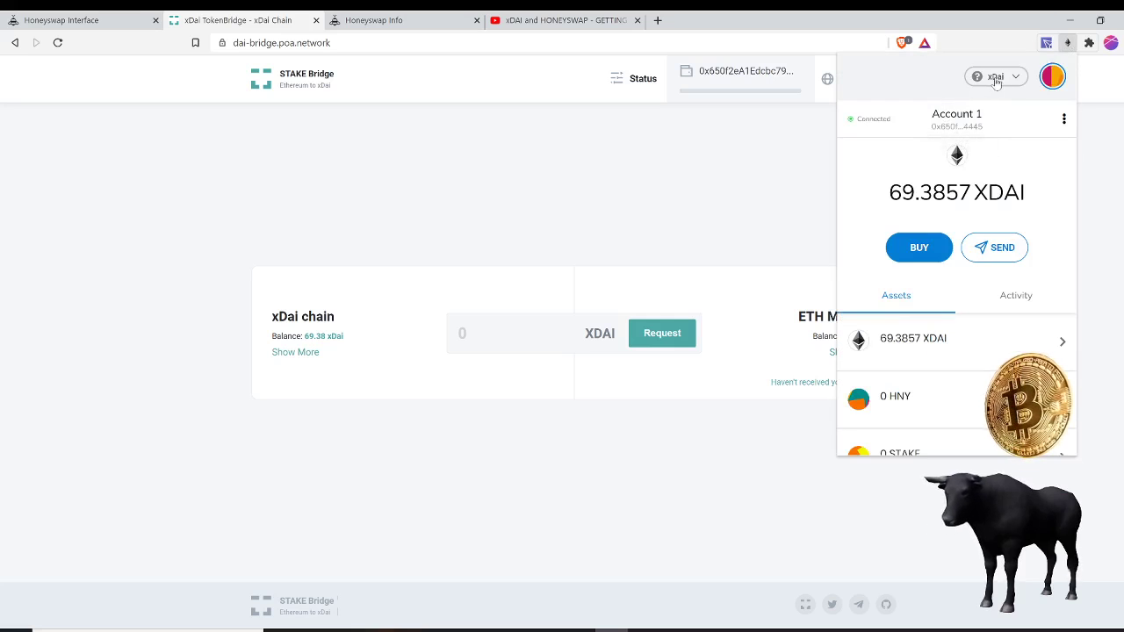
pyautogui.click(751, 175)
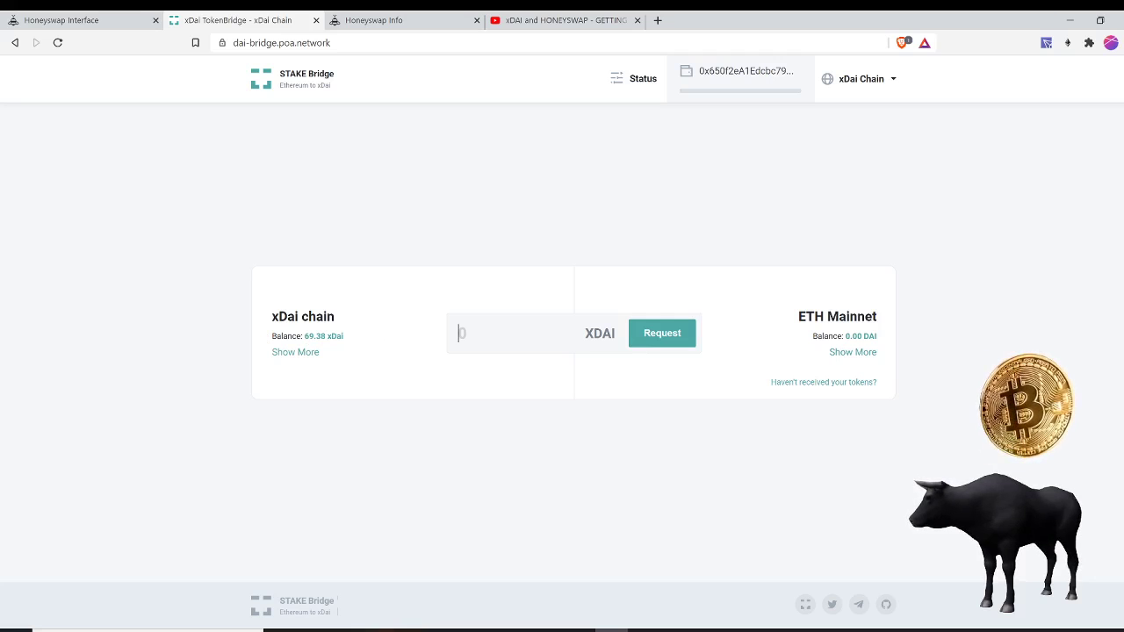
pyautogui.write('69')
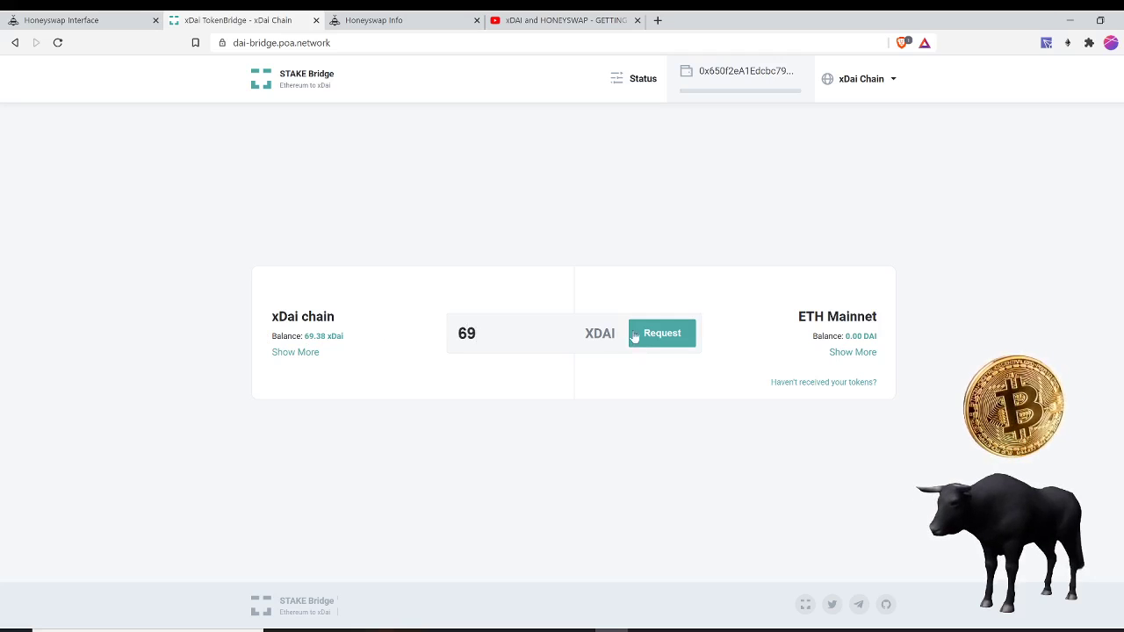
pyautogui.click(640, 341)
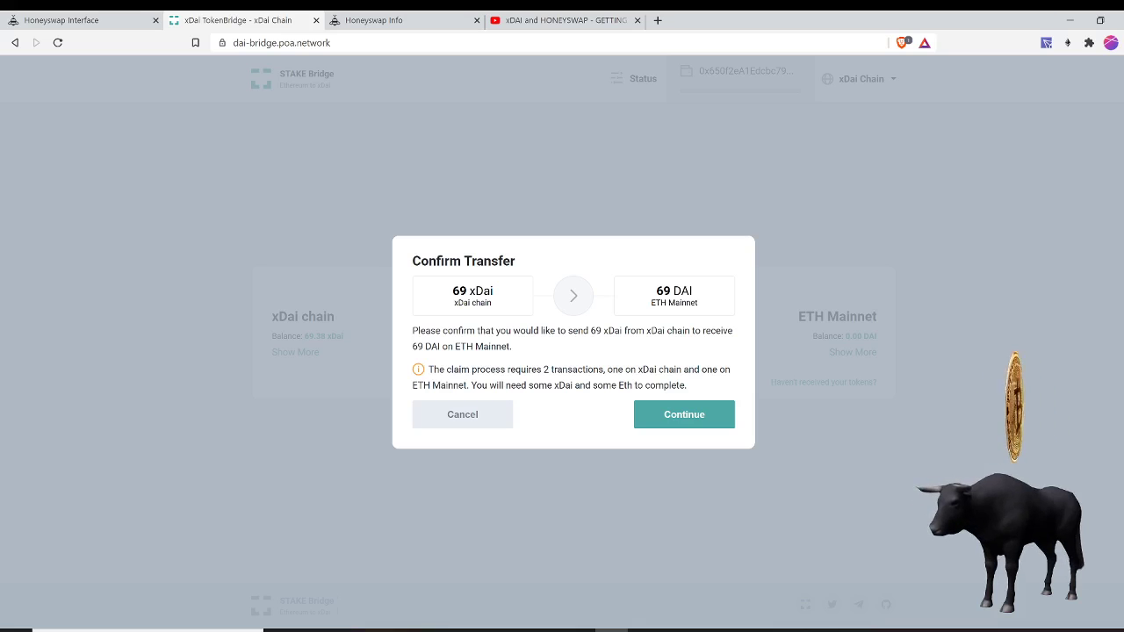
# - Continue the 69 xDai transfer and approve it in the MetaMask notification
pyautogui.click(681, 424)
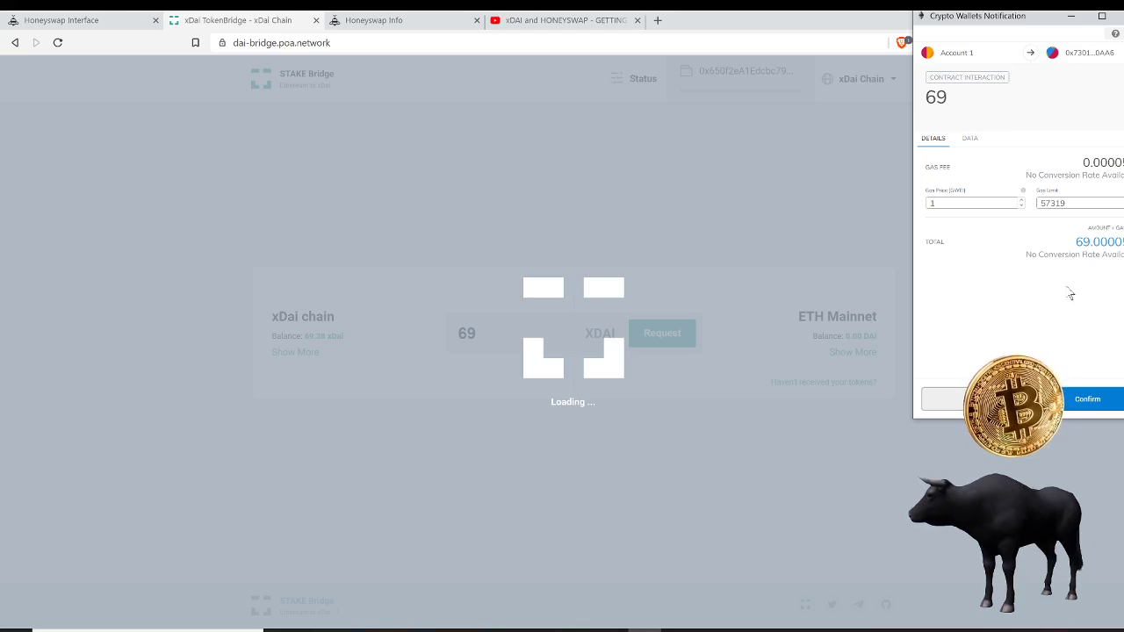
pyautogui.click(1091, 411)
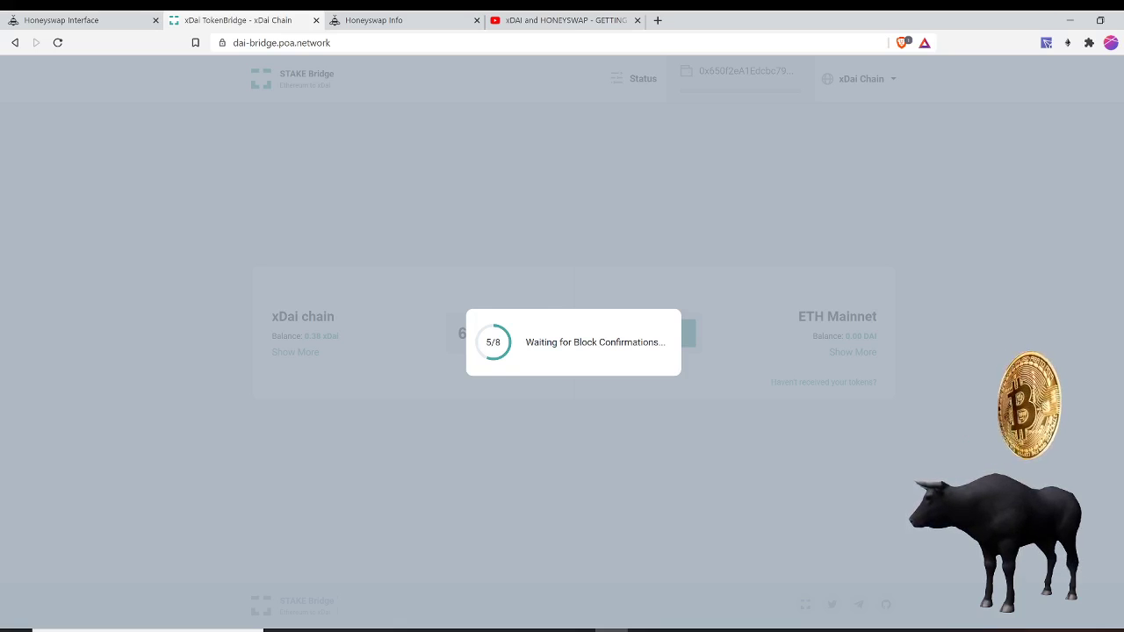
# - Briefly view the YouTube tutorial, then return to the bridge's progress screen
pyautogui.hotkey('ctrl', '4')
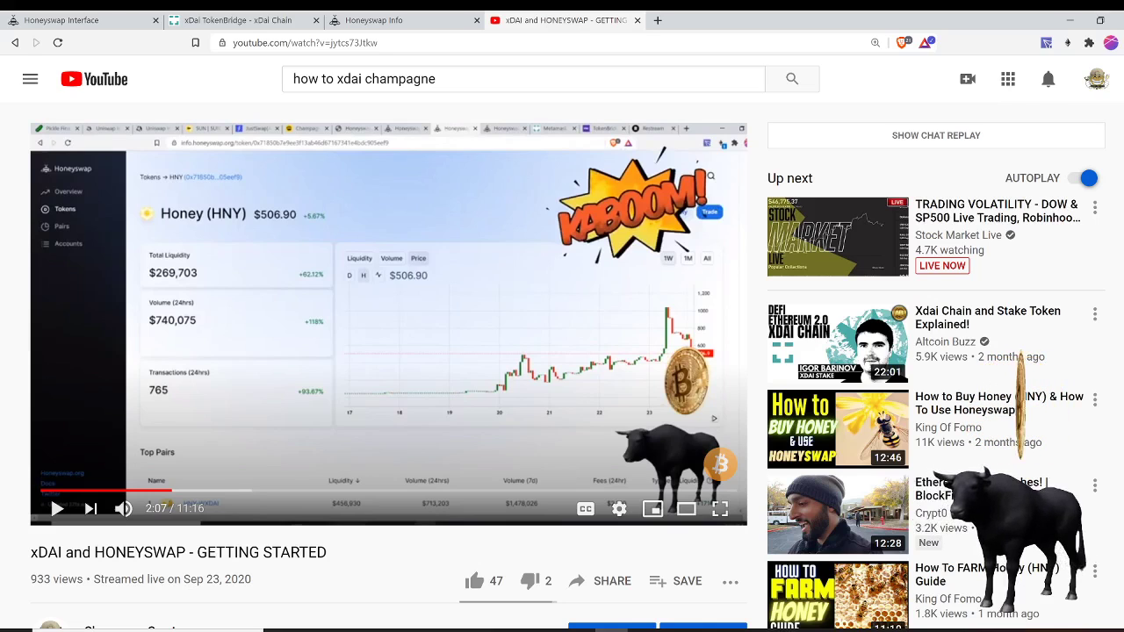
pyautogui.hotkey('ctrl', '2')
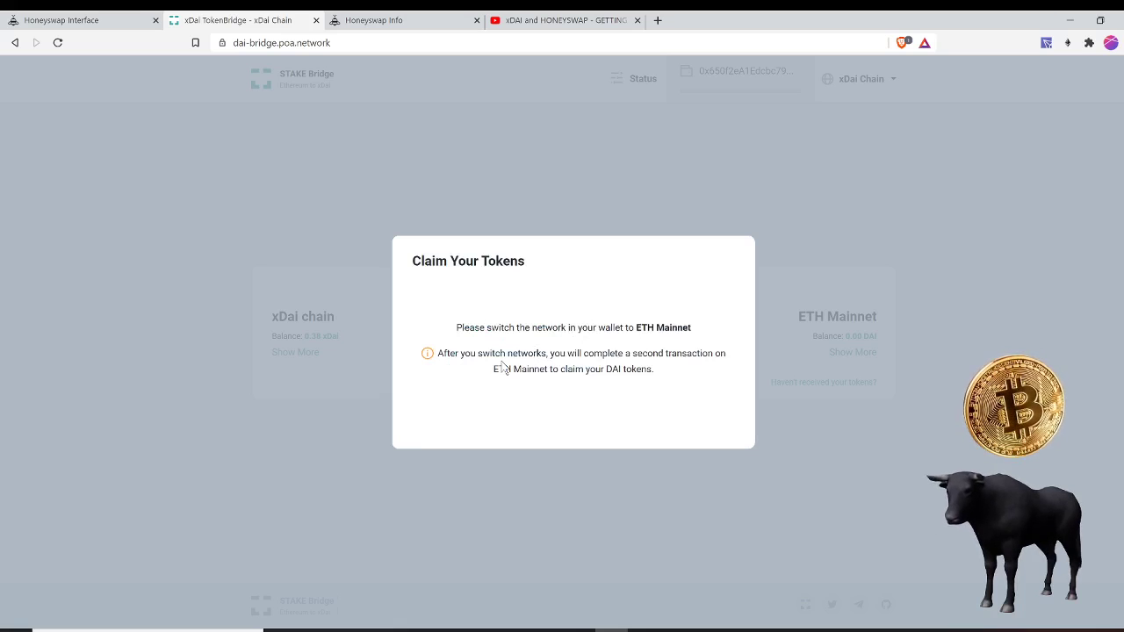
# - Switch MetaMask to Main Ethereum Network and start the DAI claim from Claim Your Tokens
pyautogui.click(1069, 49)
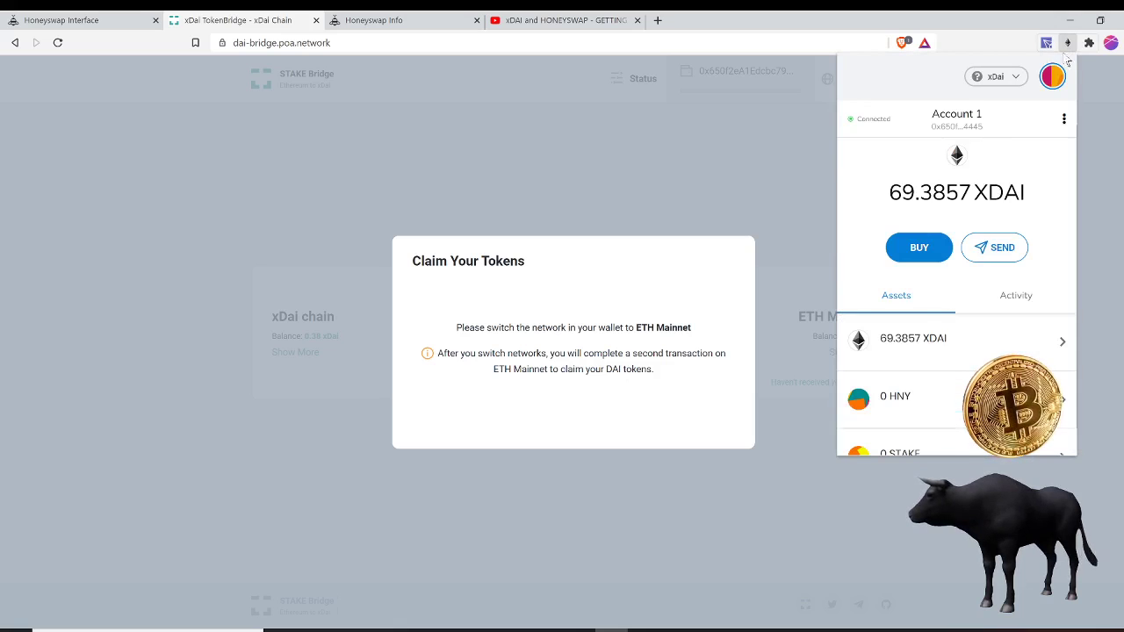
pyautogui.click(1014, 79)
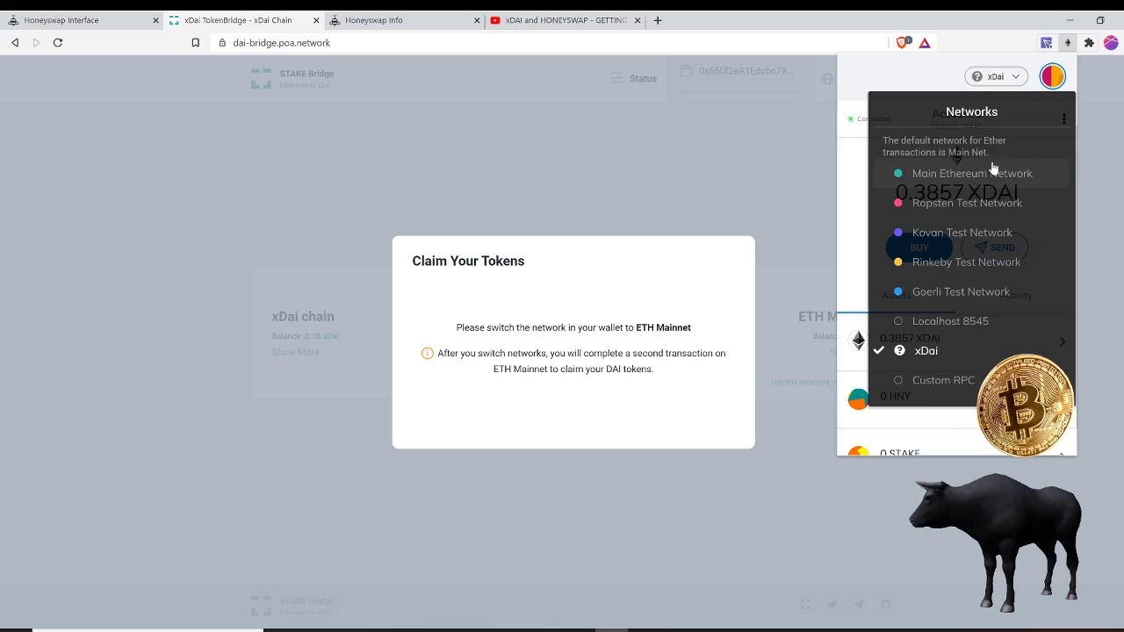
pyautogui.click(994, 173)
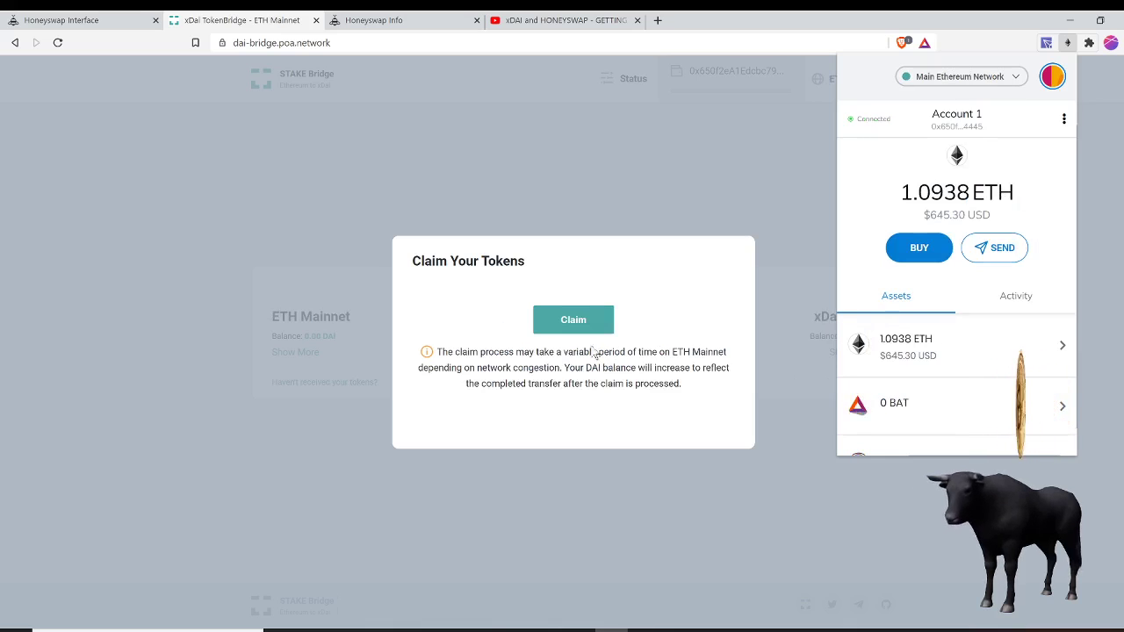
pyautogui.click(569, 325)
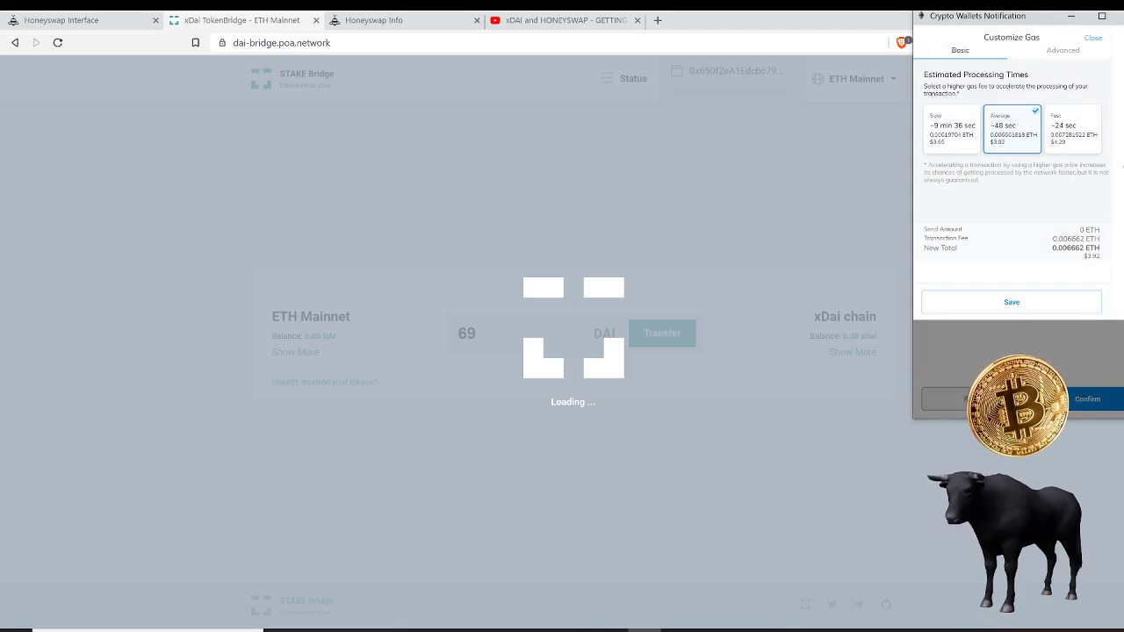
# - Choose the Fast gas fee of 0.007282 ETH and confirm the DAI claim transaction
pyautogui.click(1062, 146)
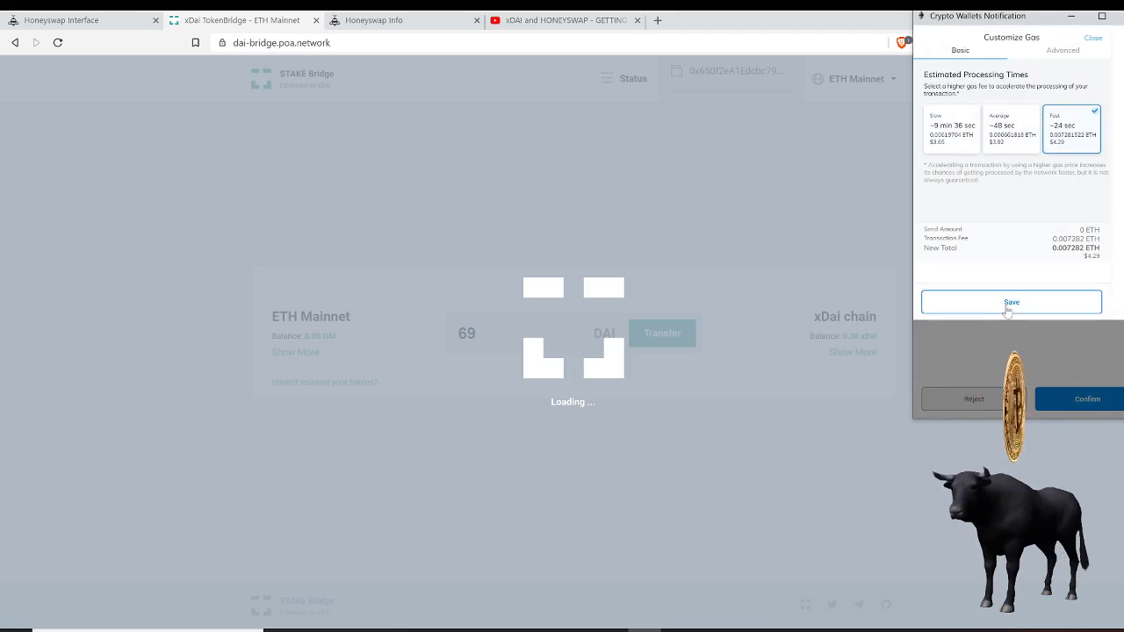
pyautogui.click(1008, 306)
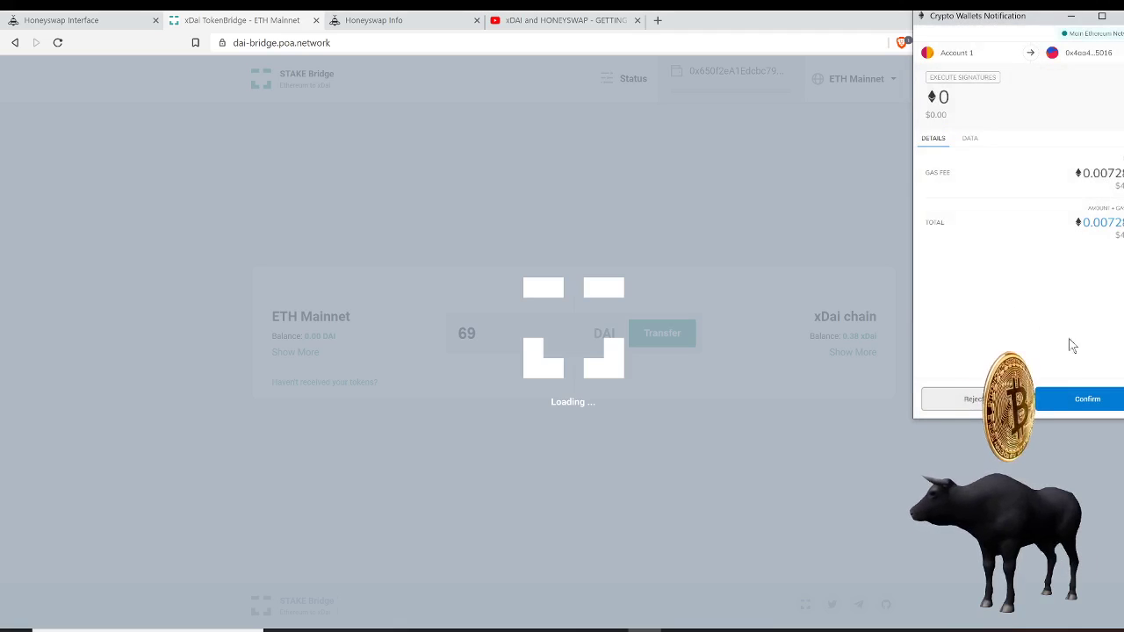
pyautogui.click(1094, 404)
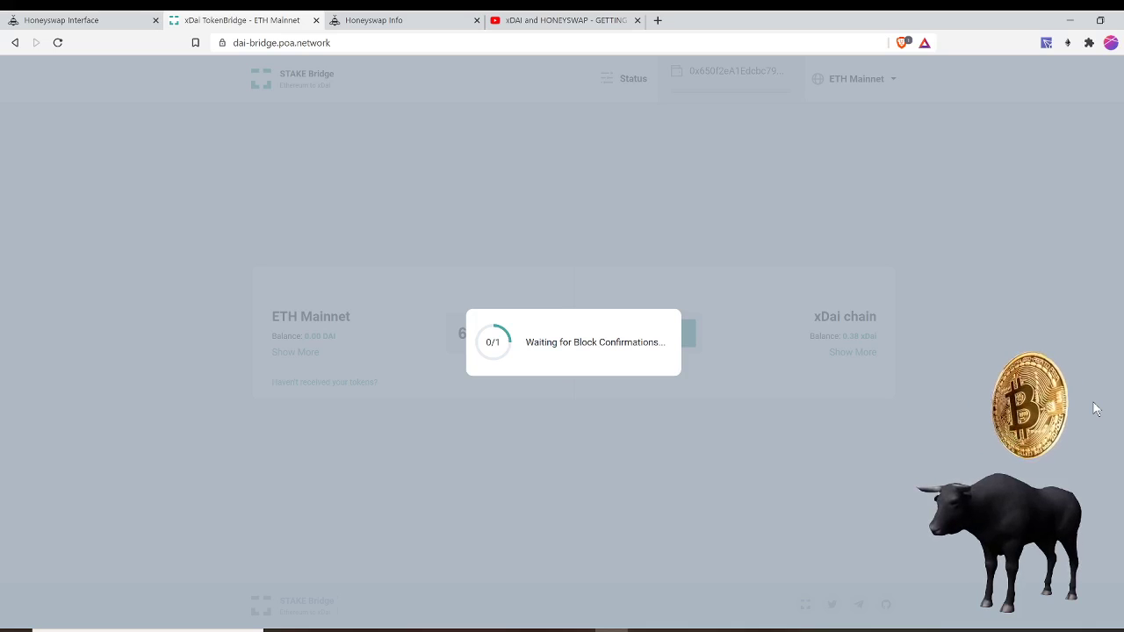
# - Browse the Honeyswap Info token table, checking the bridge's block confirmations once in between
pyautogui.hotkey('ctrl', 'shift', 'Tab')
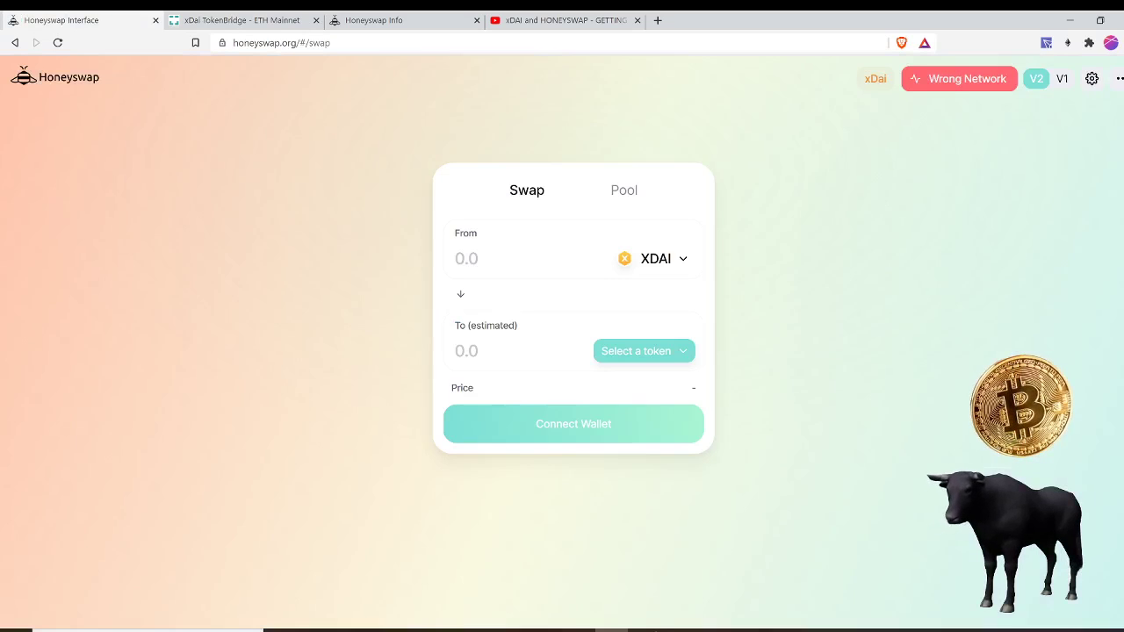
pyautogui.hotkey('ctrl', 'Tab')
pyautogui.hotkey('ctrl', 'Tab')
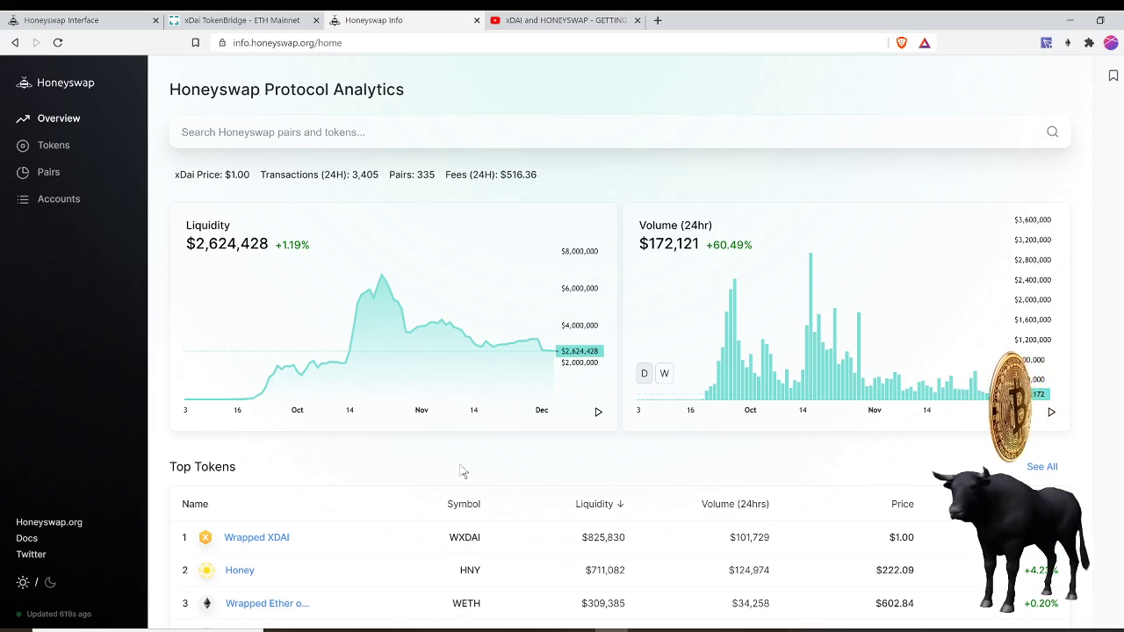
pyautogui.scroll(-3, 461, 470)
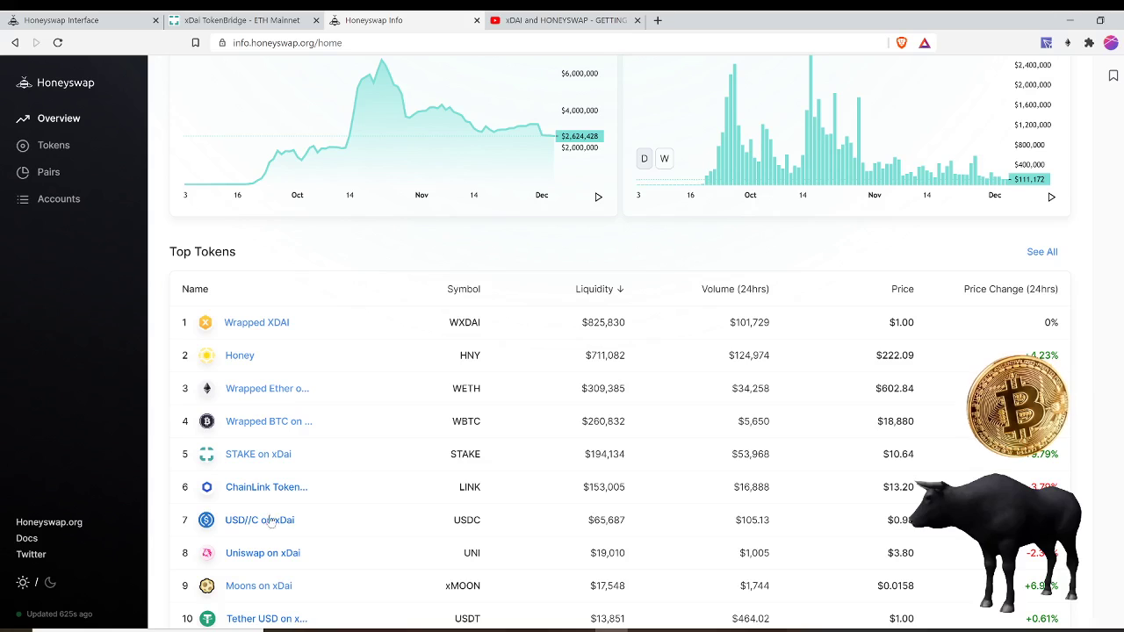
pyautogui.scroll(-3, 365, 408)
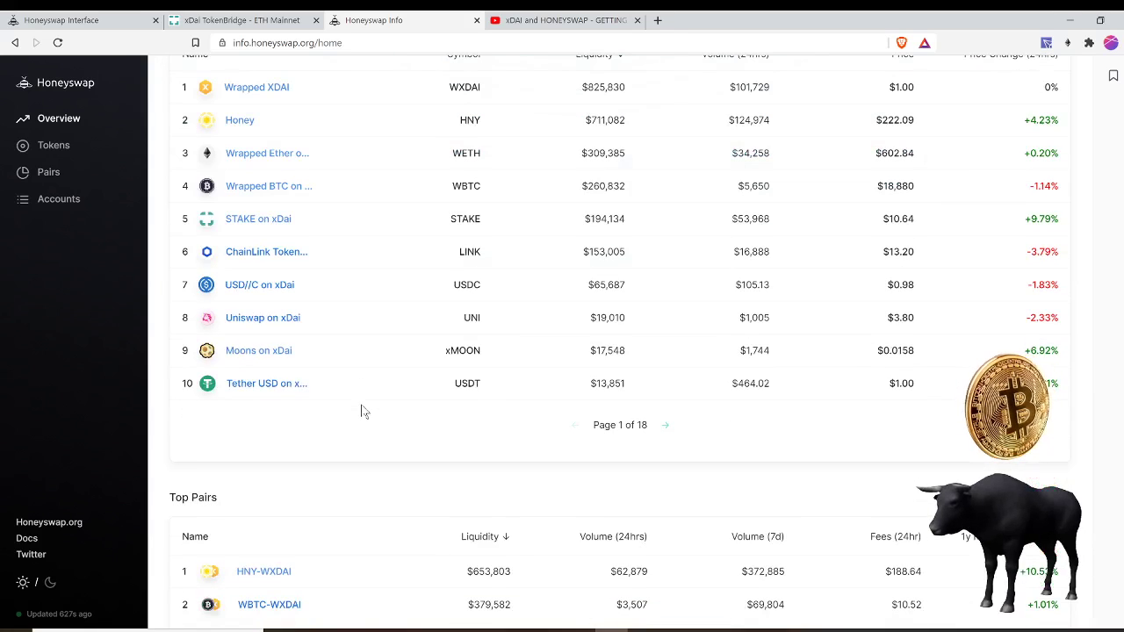
pyautogui.scroll(4, 364, 410)
pyautogui.scroll(2, 363, 411)
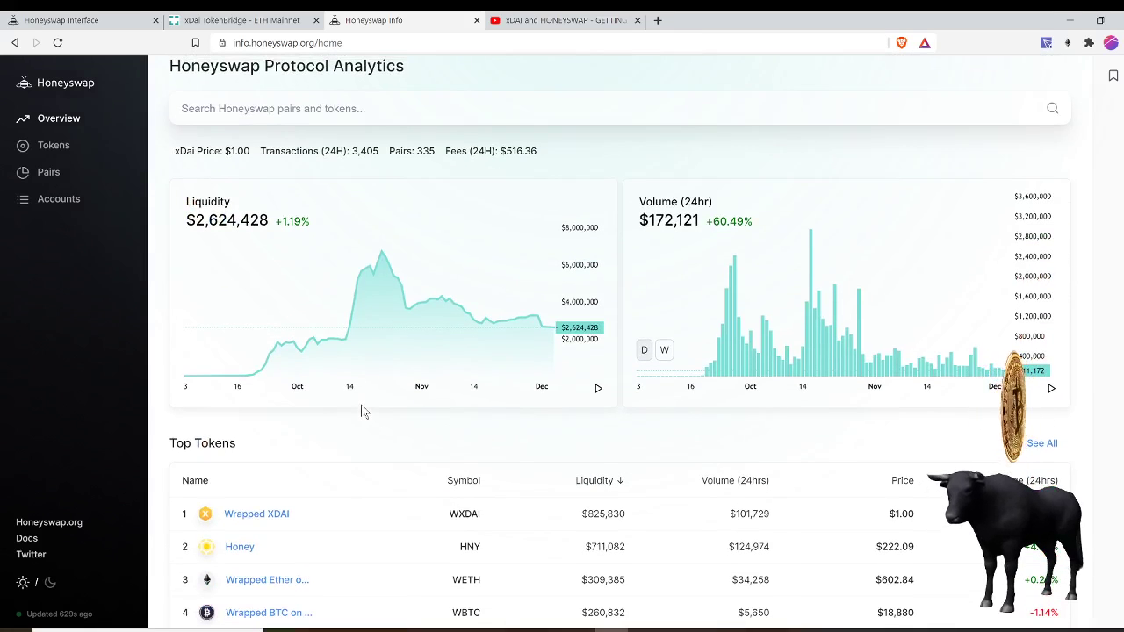
pyautogui.click(242, 20)
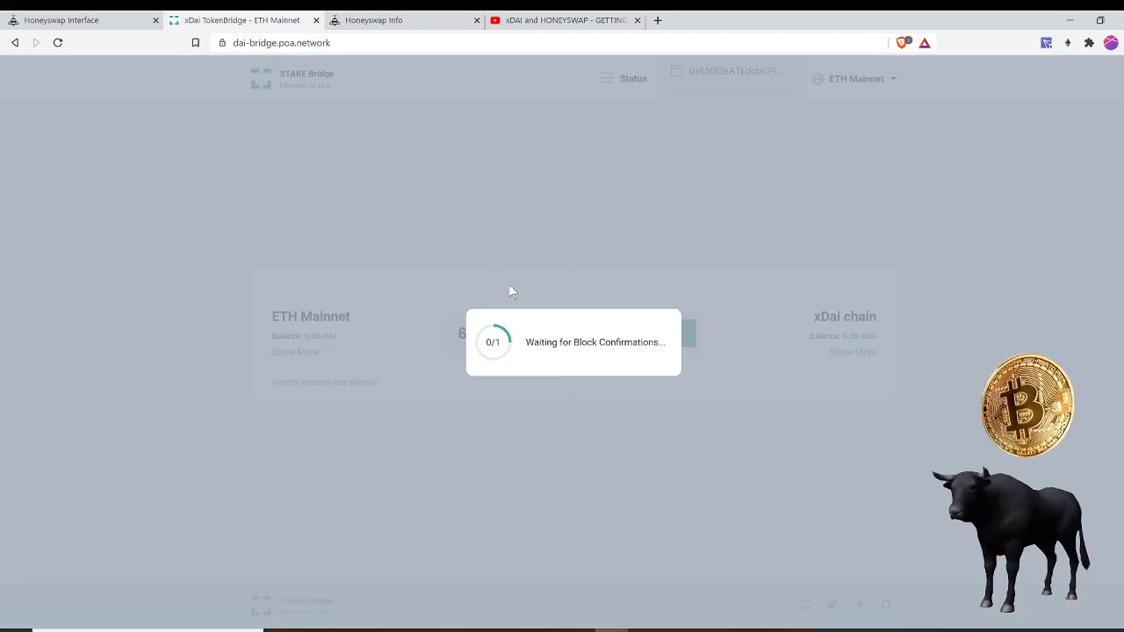
pyautogui.click(372, 24)
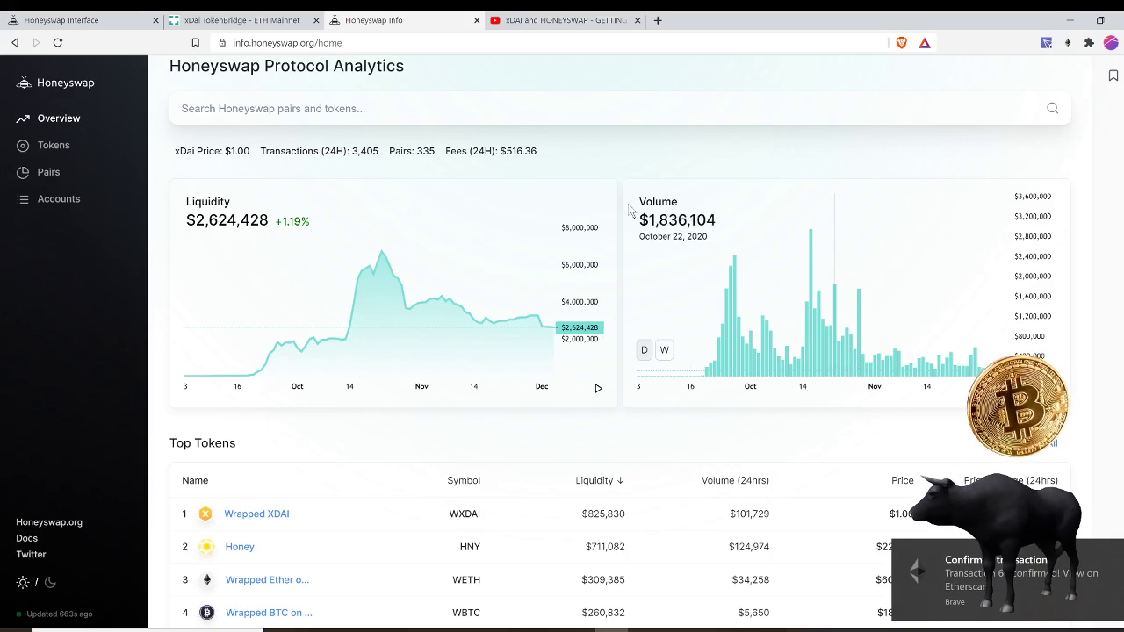
# - Dismiss the bridge's Success dialog and confirm 69 DAI appears in MetaMask's Assets list
pyautogui.hotkey('ctrl', 'shift', 'Tab')
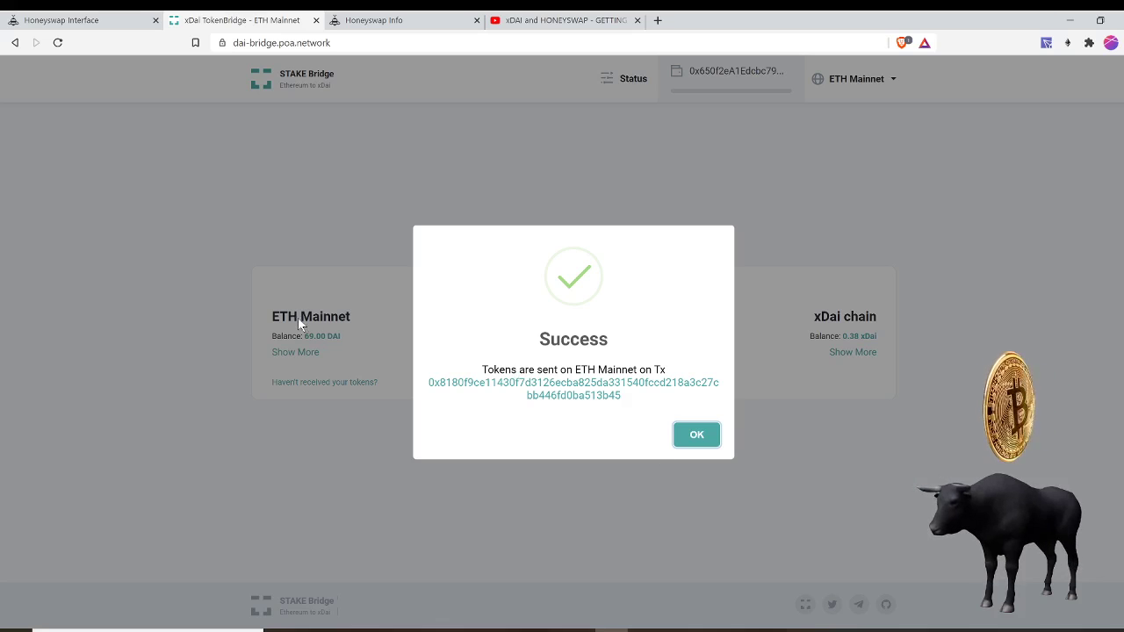
pyautogui.click(698, 434)
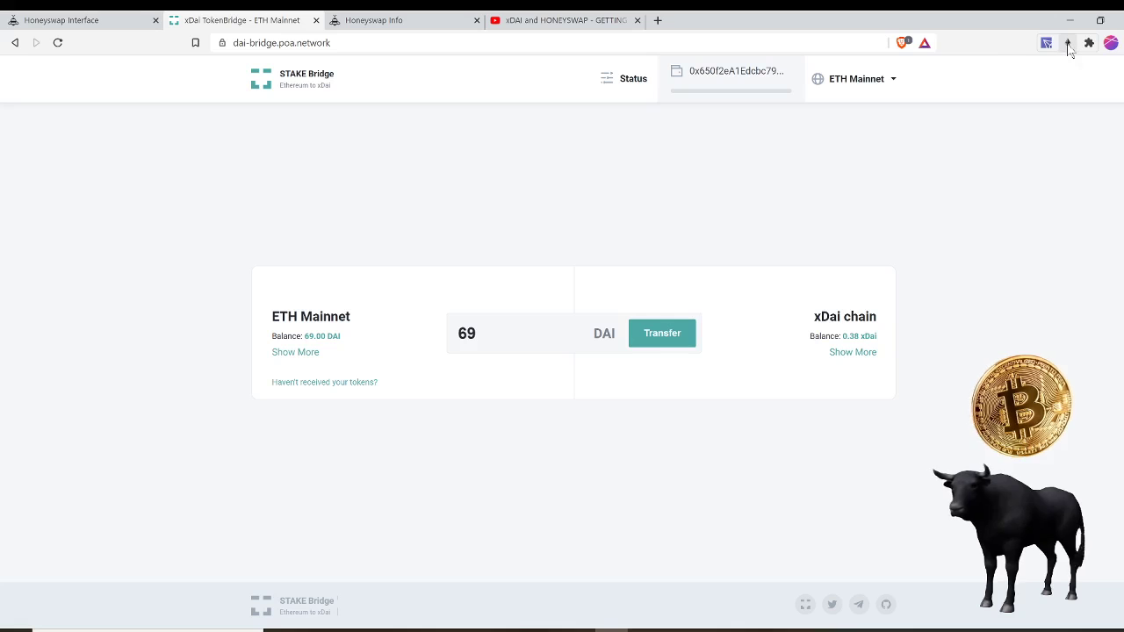
pyautogui.click(1067, 44)
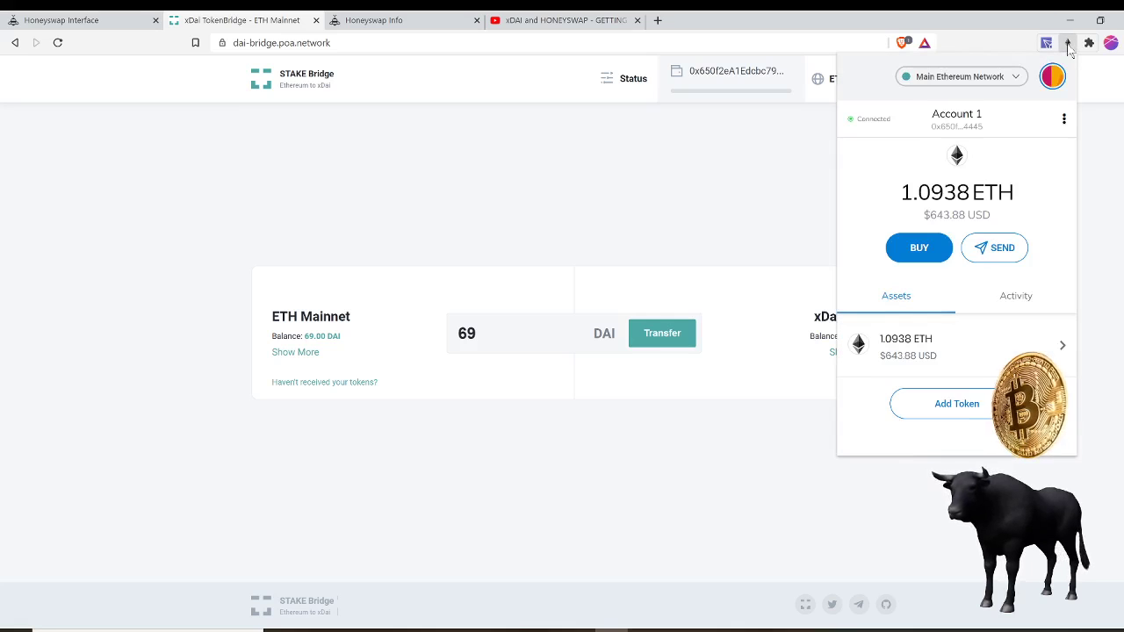
pyautogui.scroll(-5, 964, 305)
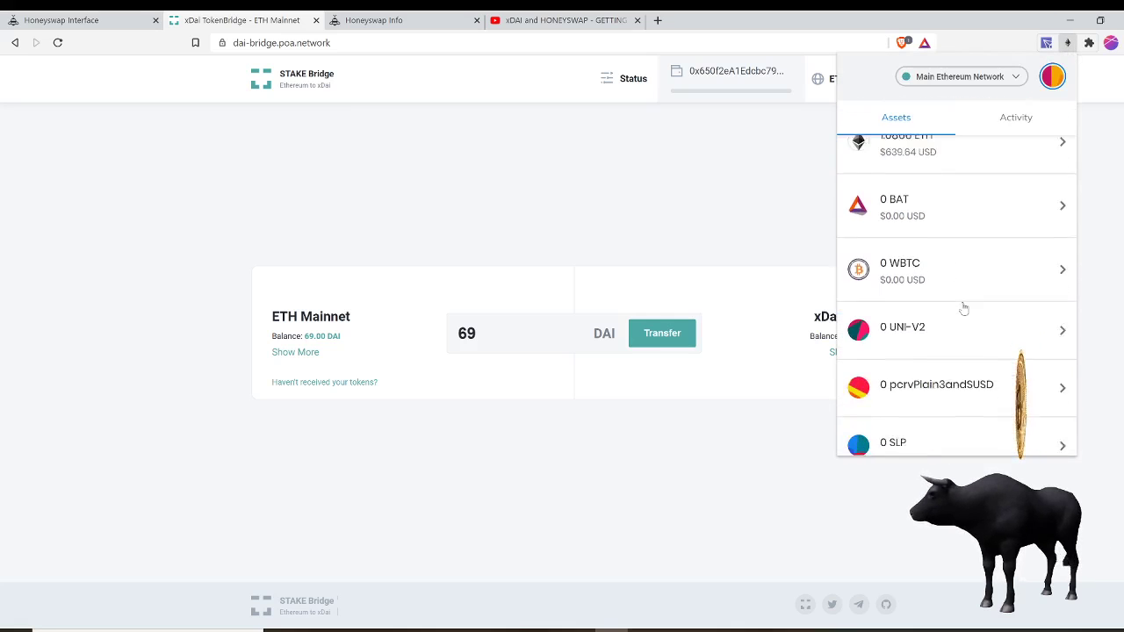
pyautogui.scroll(-4, 963, 305)
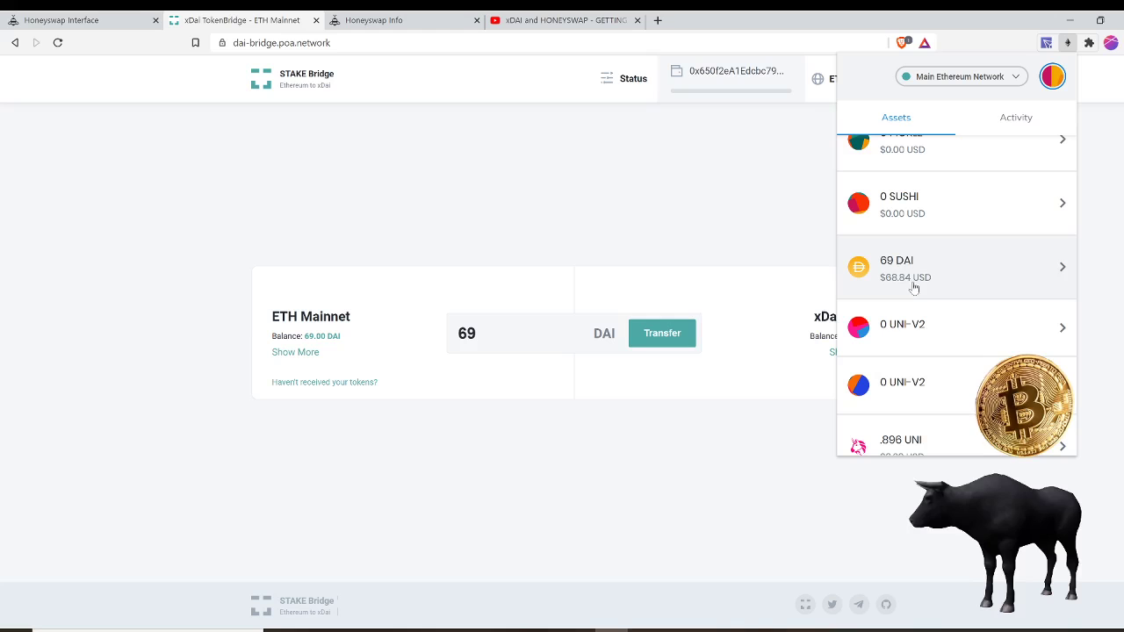
pyautogui.click(653, 246)
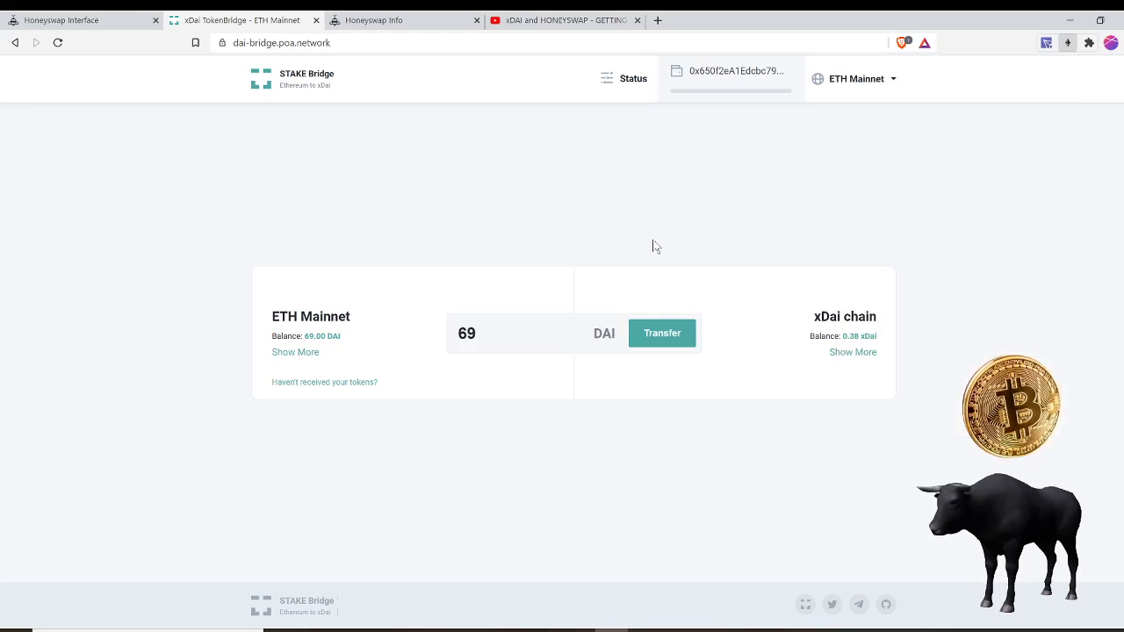